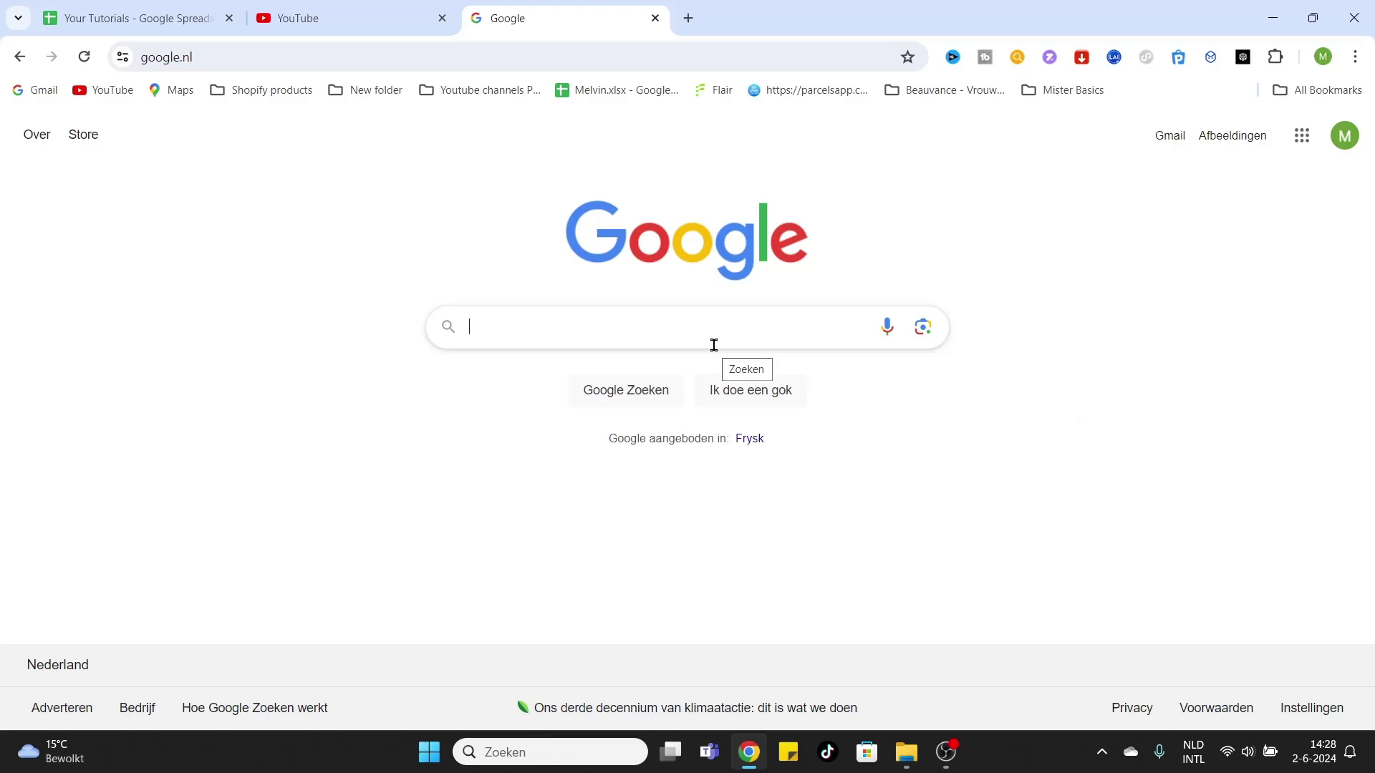
type("fc24")
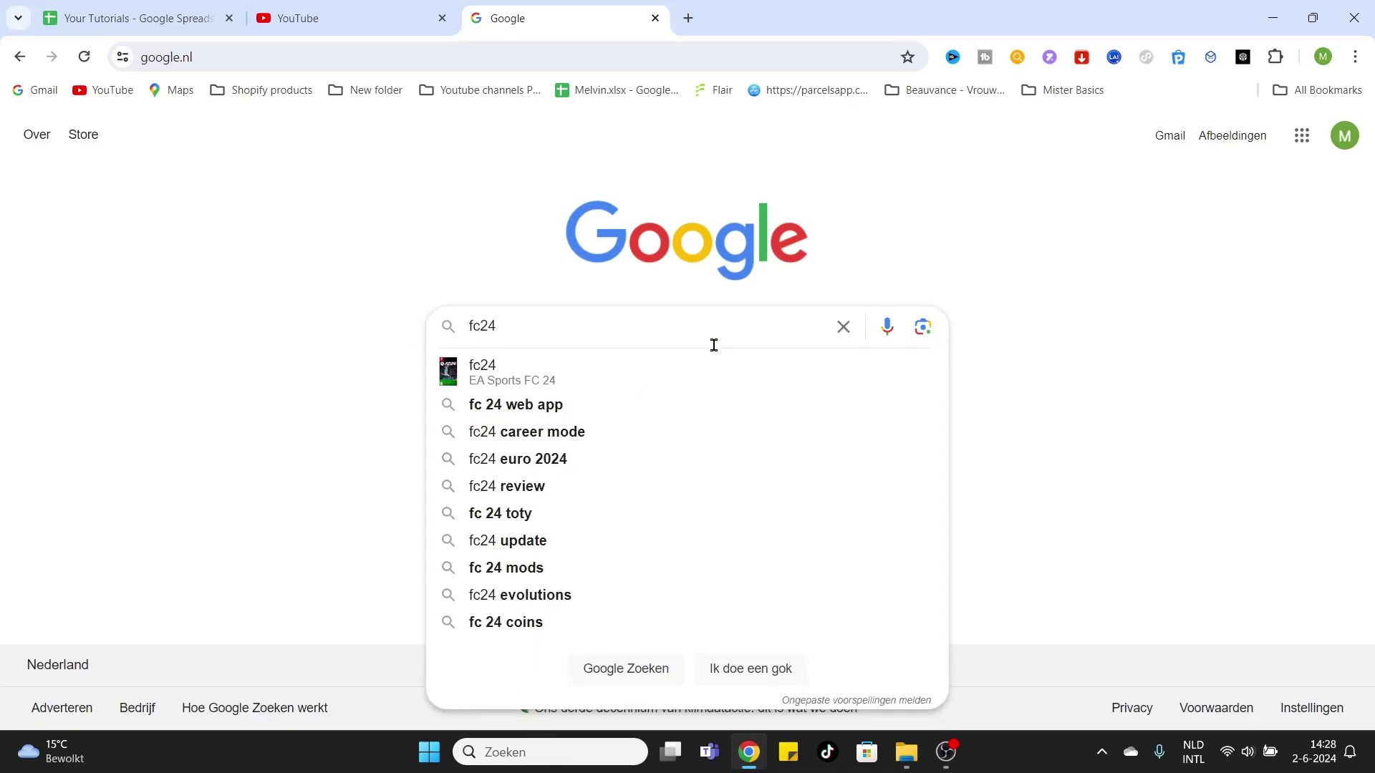
Run the Google search for 'fc24' and review the sponsored and EA results
key("Return")
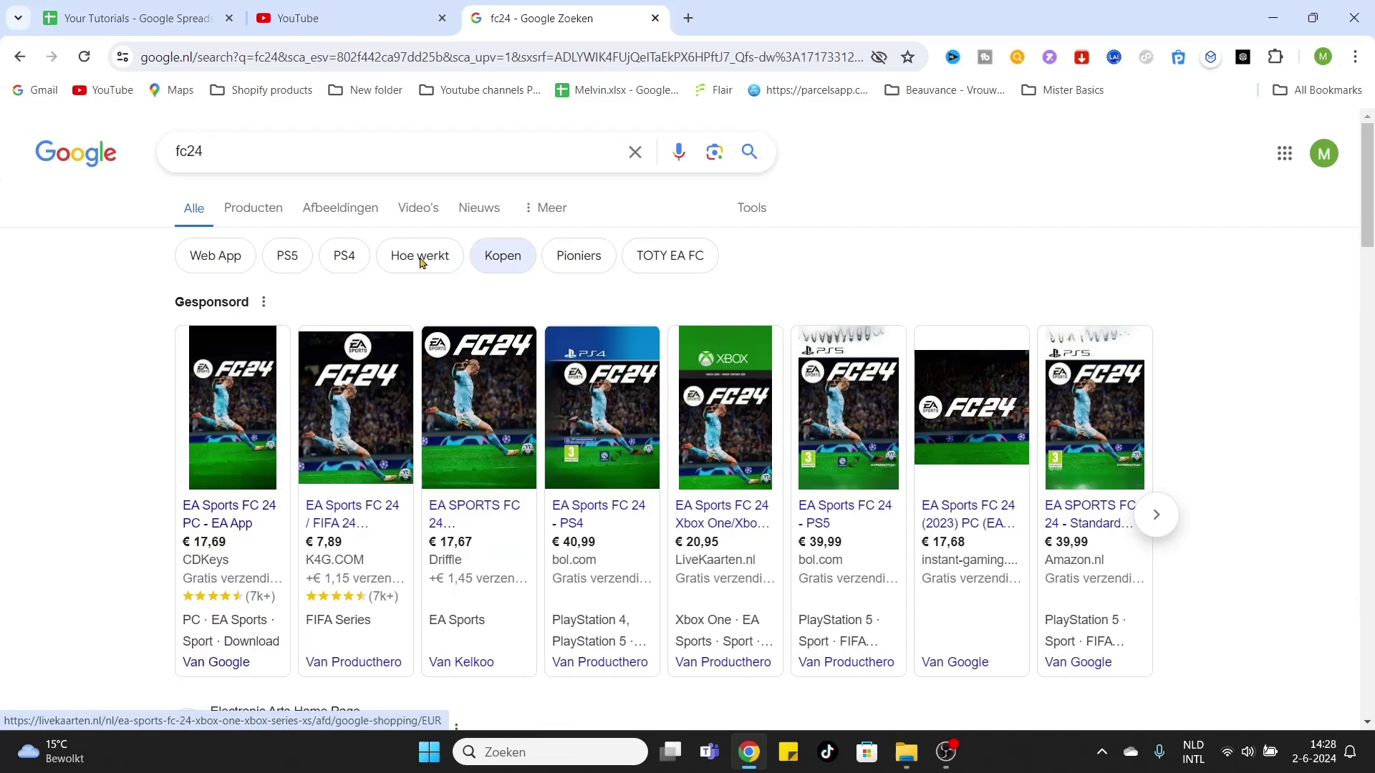
scroll(1326, 319, "down", 1)
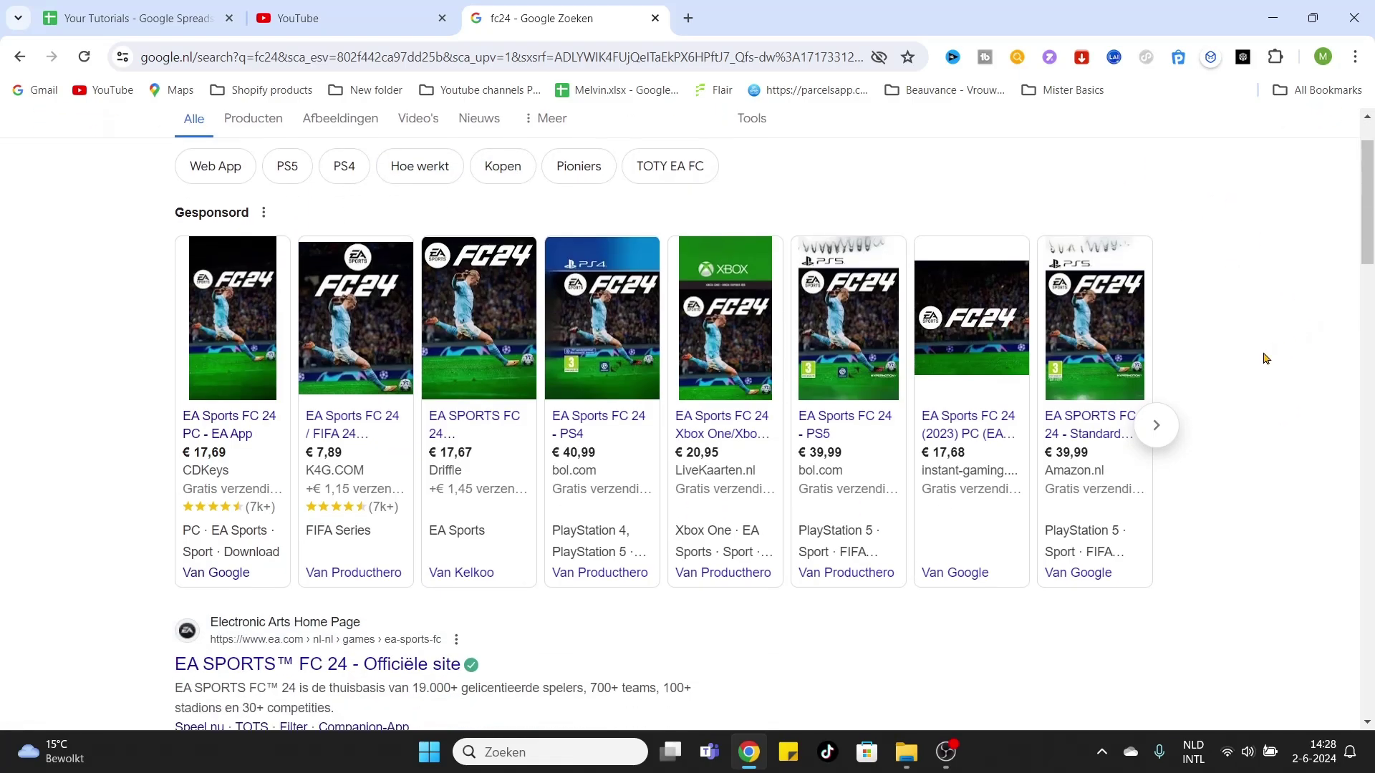
scroll(1265, 358, "down", 1)
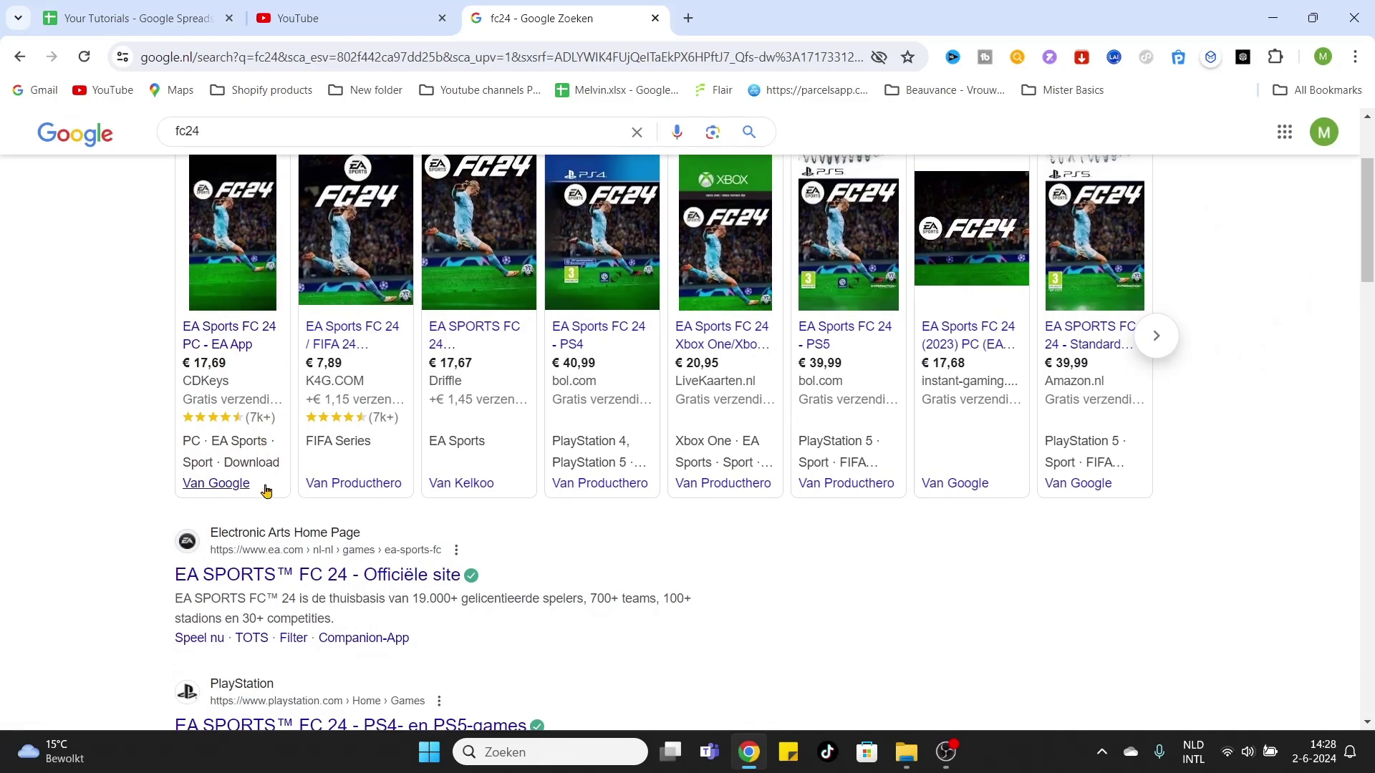
scroll(265, 491, "down", 1)
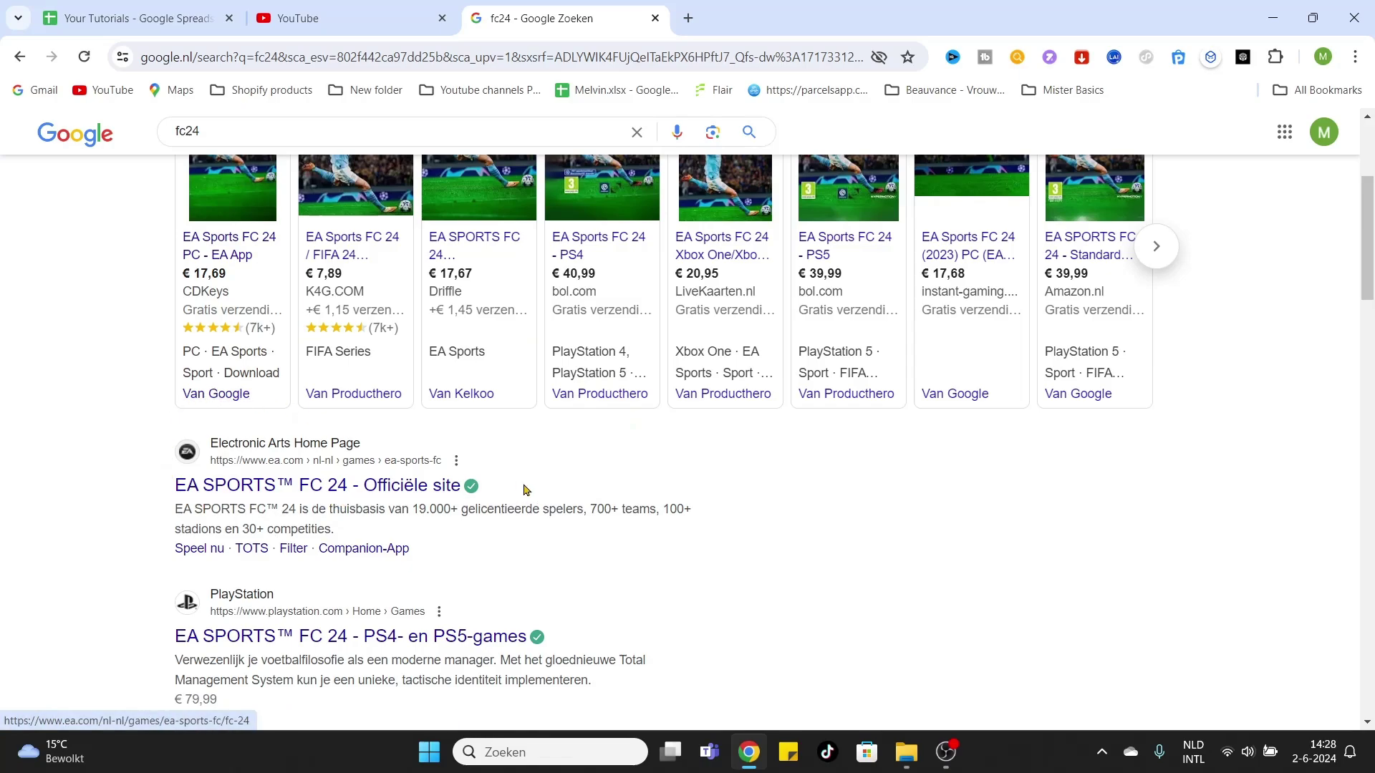
mouse_move(1364, 253)
left_mouse_down()
mouse_move(1368, 188)
mouse_move(1372, 251)
left_mouse_up()
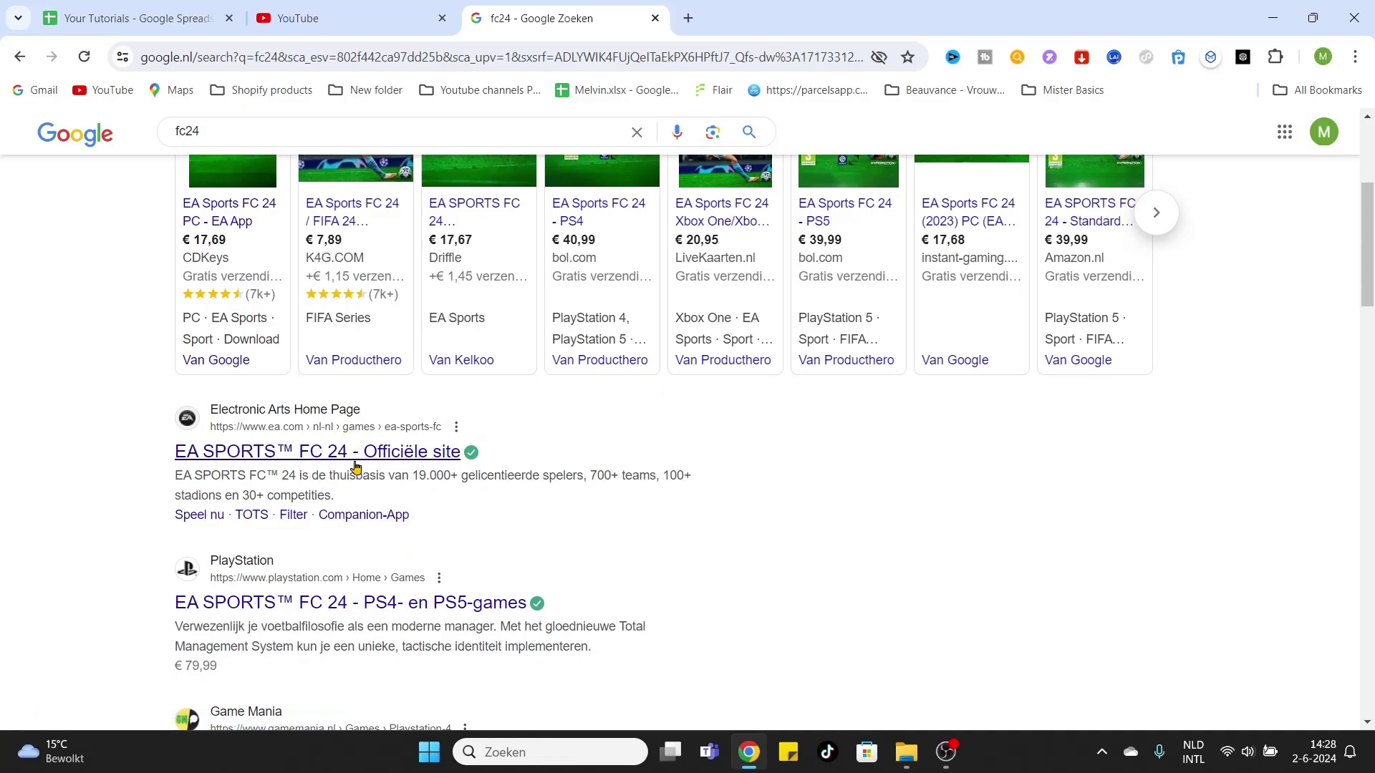
scroll(370, 368, "down", 1)
scroll(371, 368, "down", 2)
scroll(553, 329, "down", 2)
scroll(519, 325, "down", 1)
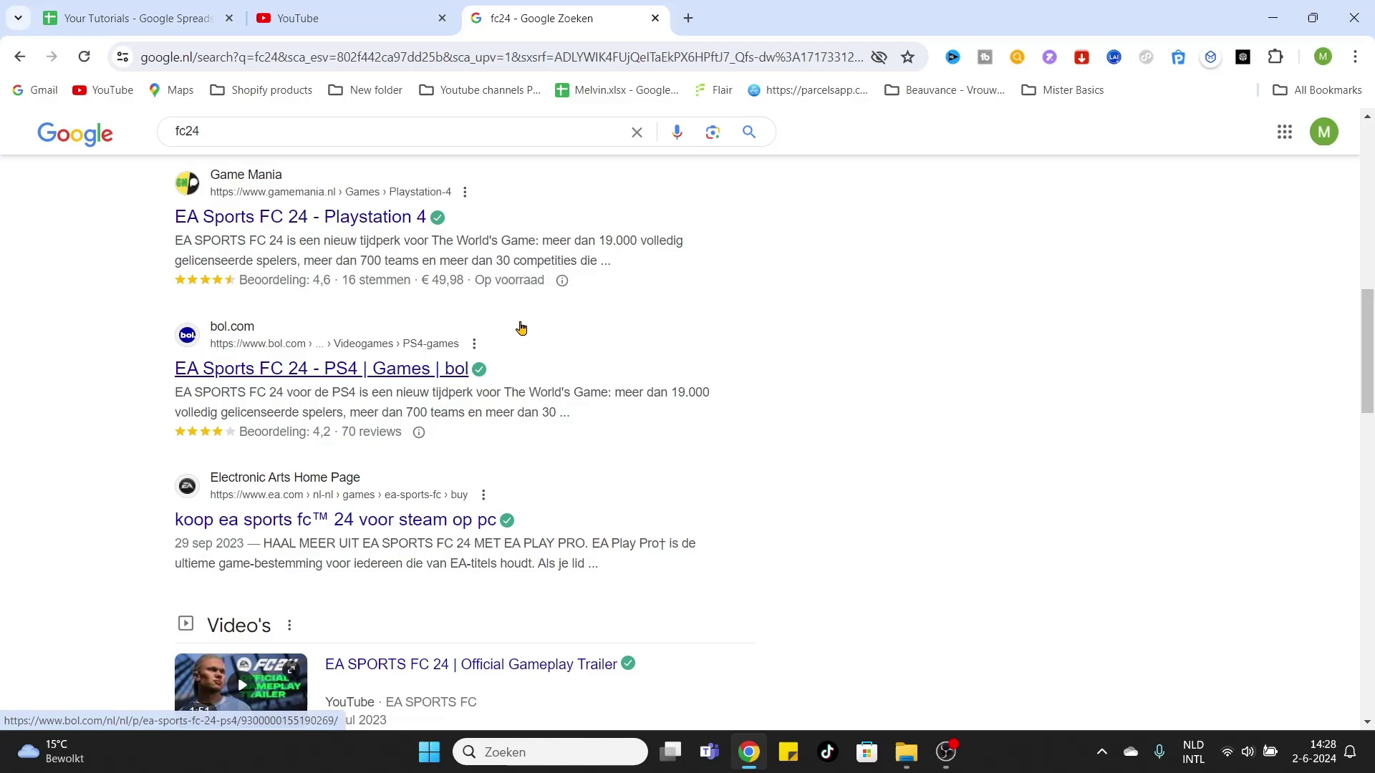
scroll(521, 324, "down", 3)
scroll(521, 324, "down", 2)
scroll(527, 335, "down", 3)
scroll(538, 345, "down", 3)
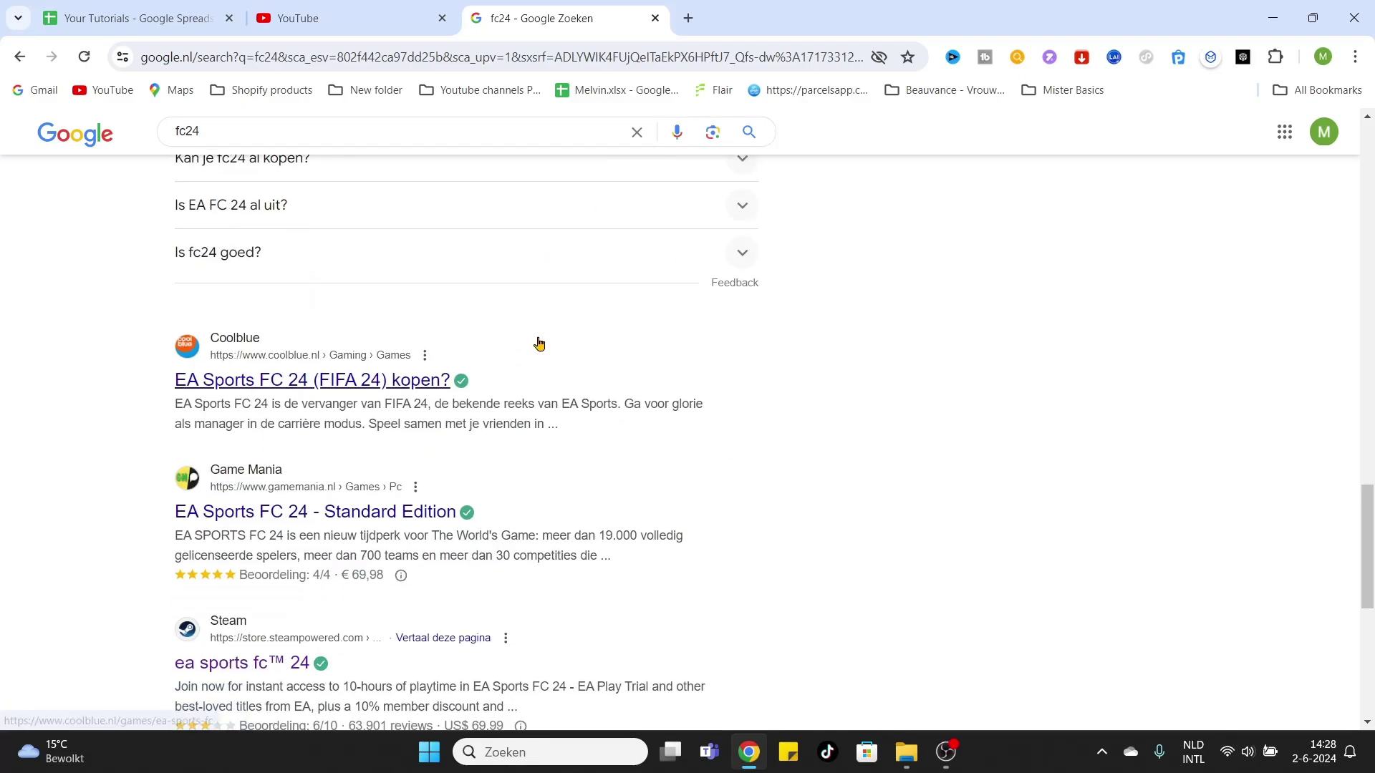
scroll(540, 344, "down", 2)
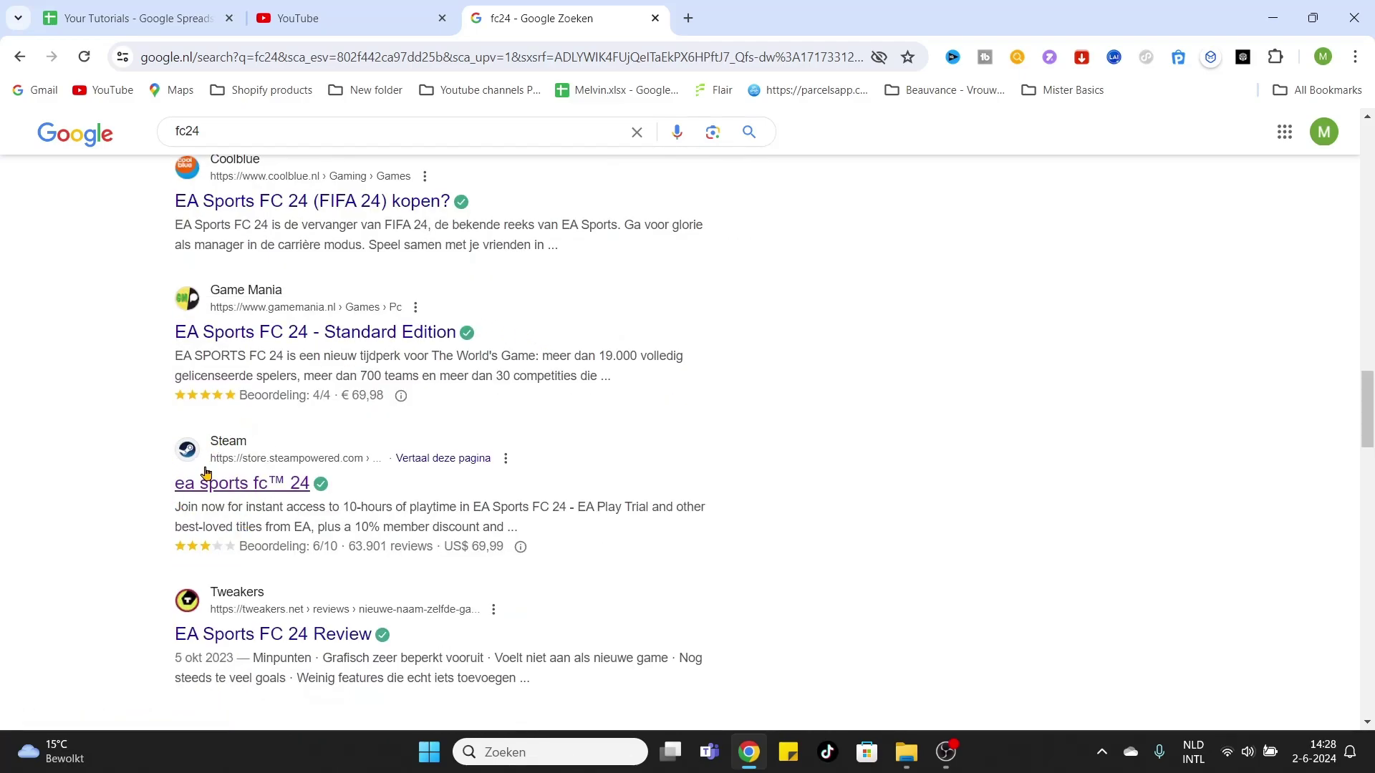
Open the Steam store listing for EA SPORTS FC 24 from the results
left_click(271, 491)
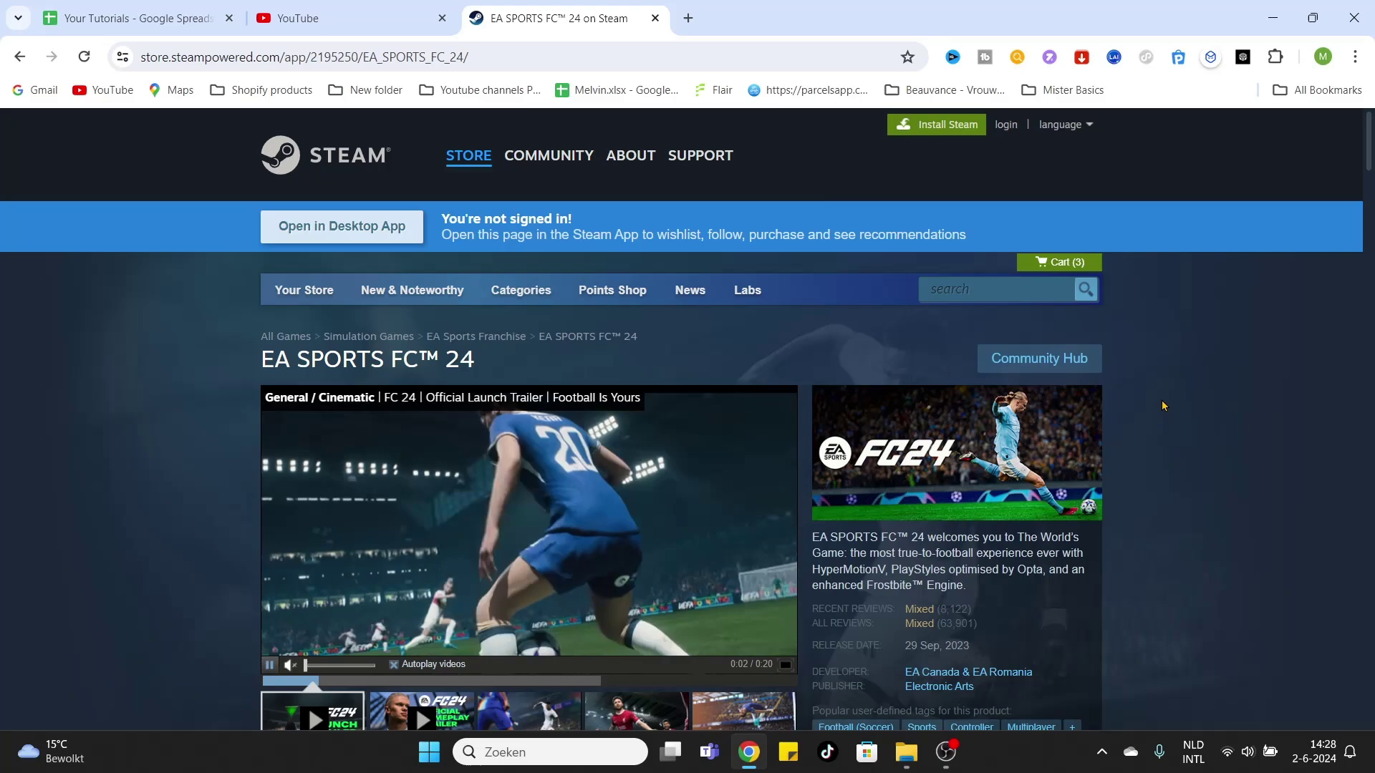
scroll(998, 473, "down", 1)
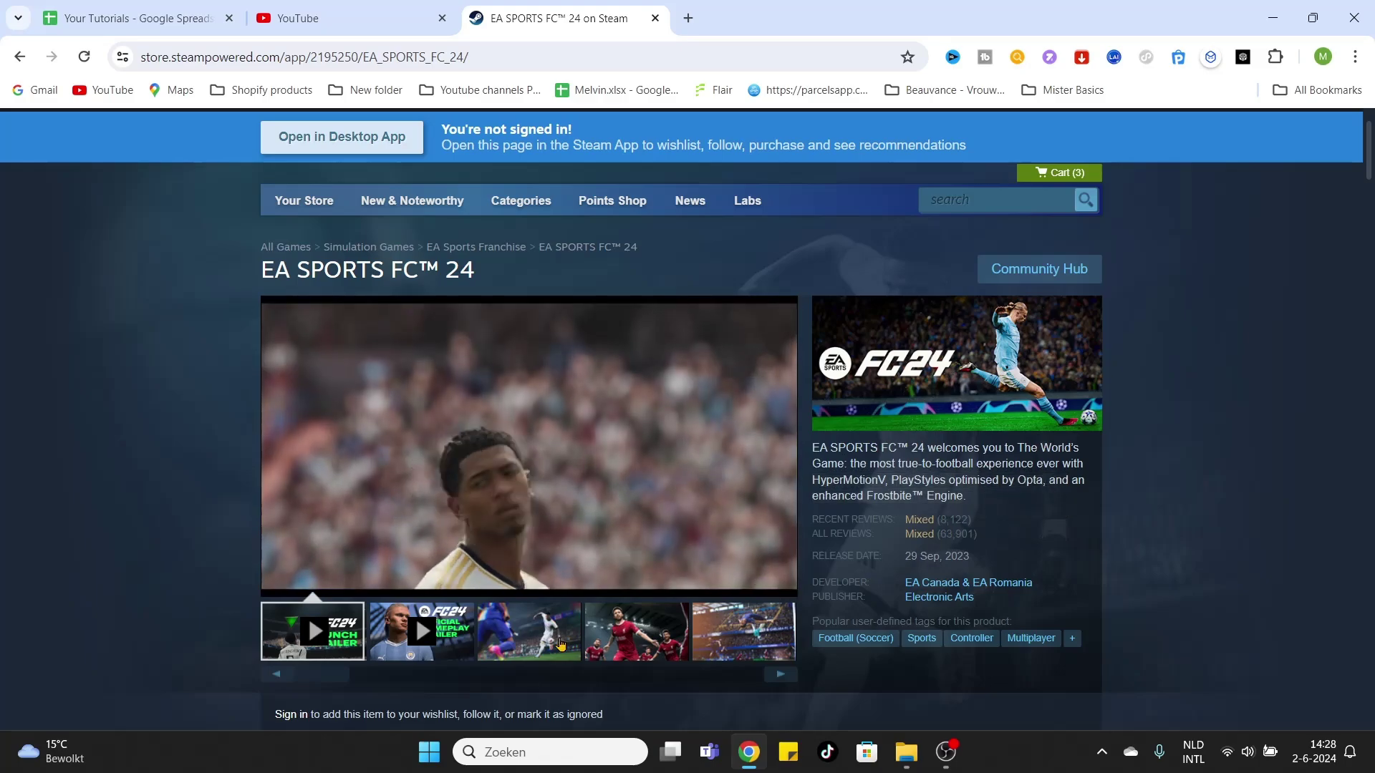
Play the Official Gameplay Reveal Trailer instead of the launch trailer, then pause it
left_click(421, 630)
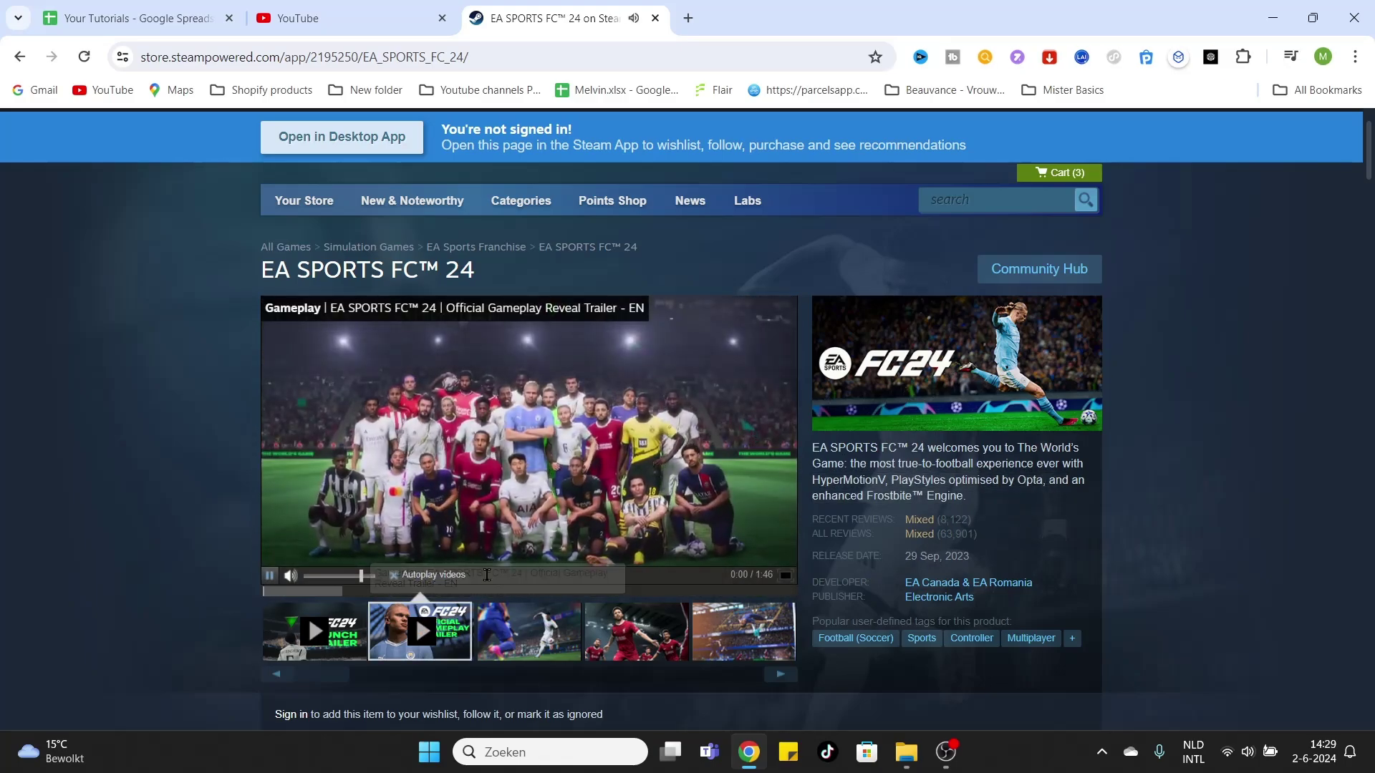
left_click(351, 563)
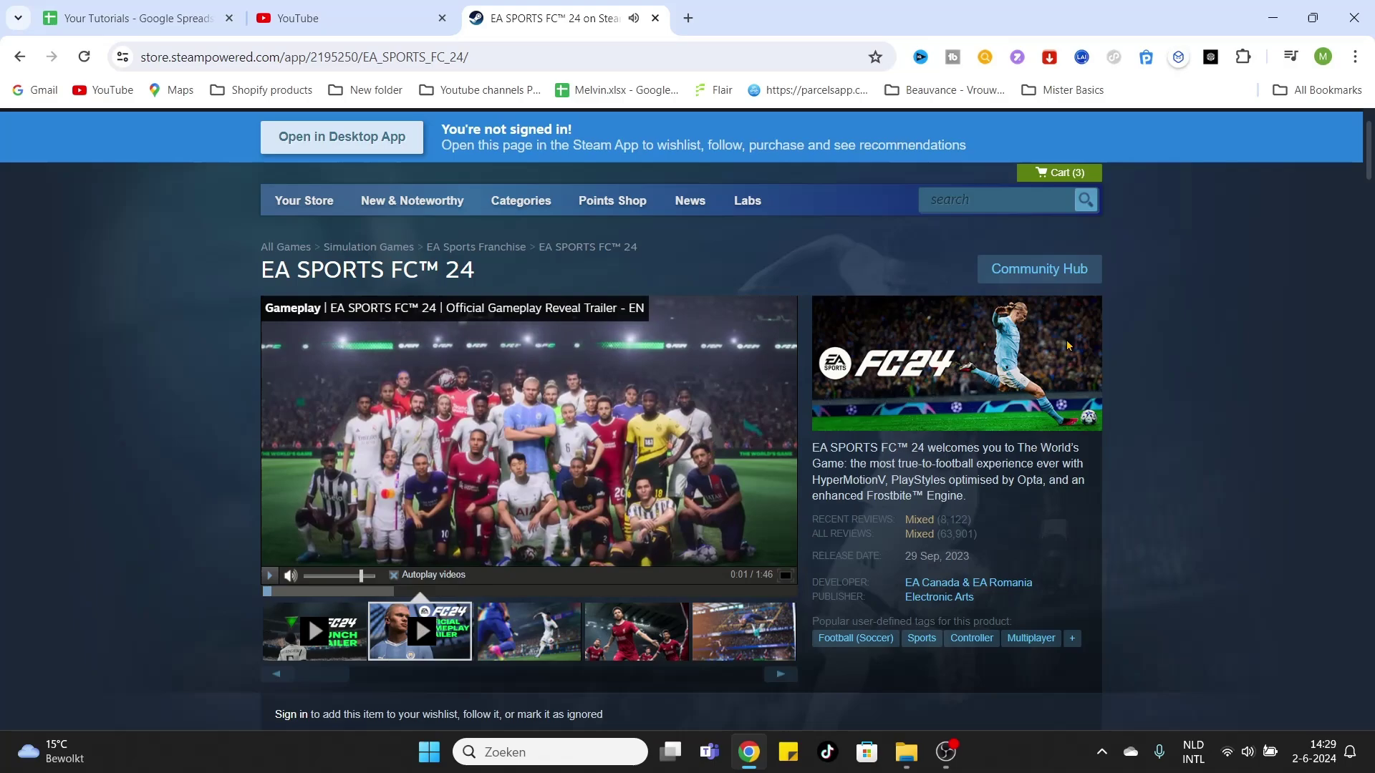
scroll(1067, 344, "down", 1)
scroll(1174, 345, "down", 2)
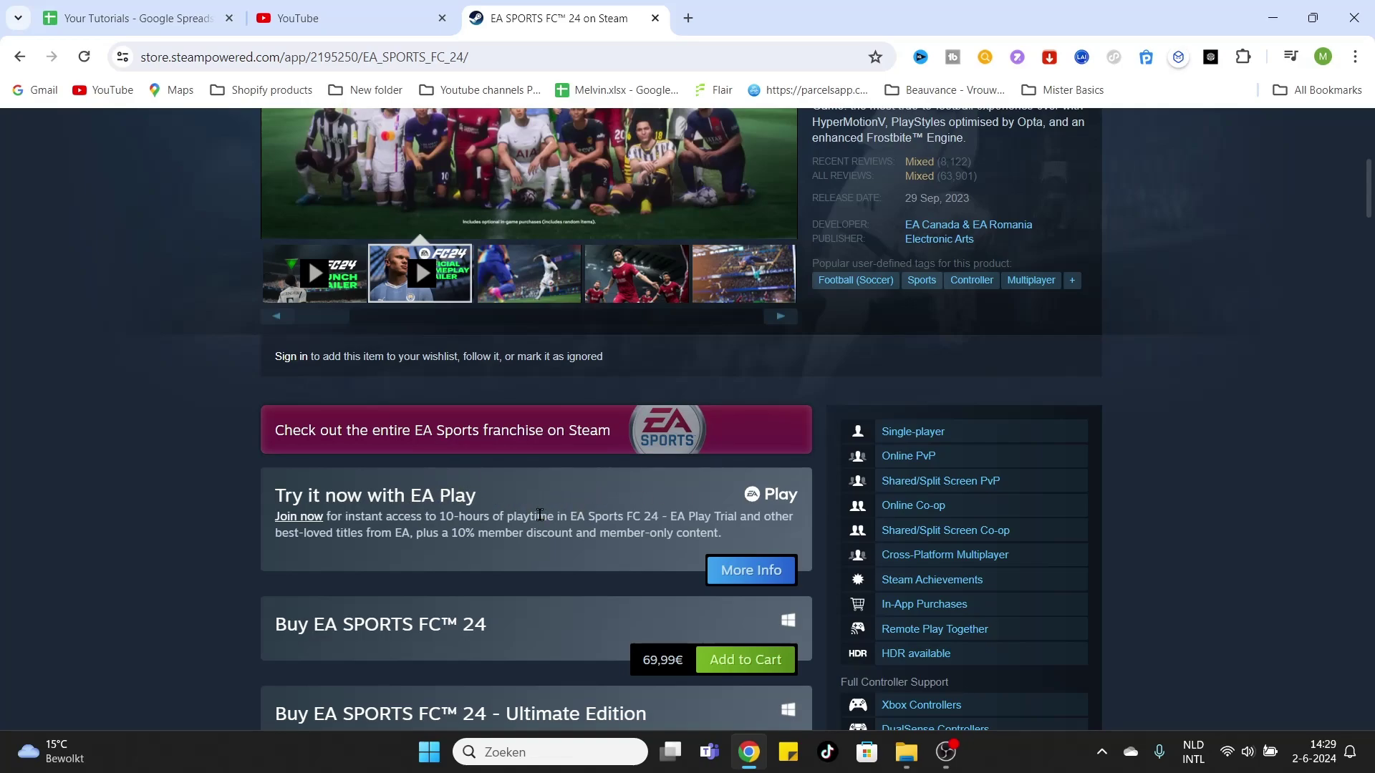
scroll(433, 483, "down", 1)
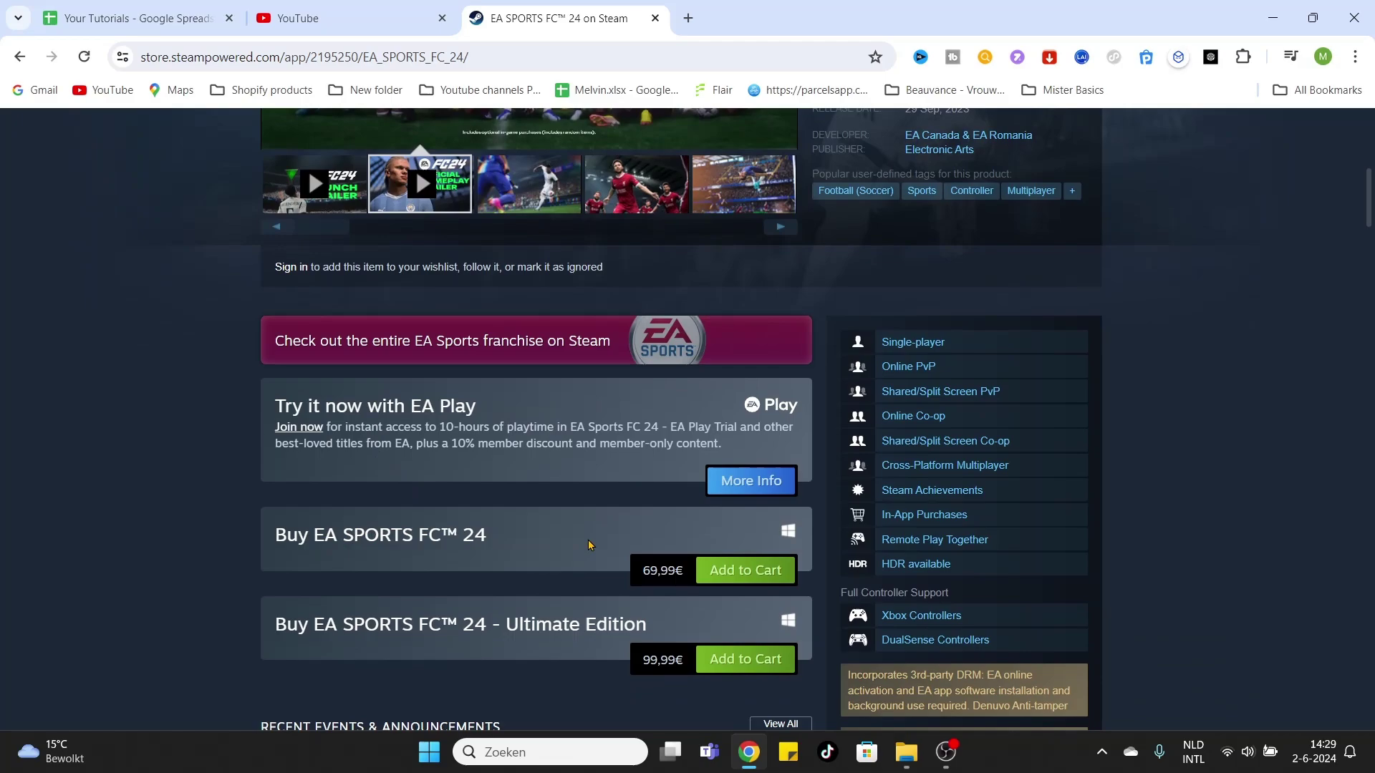